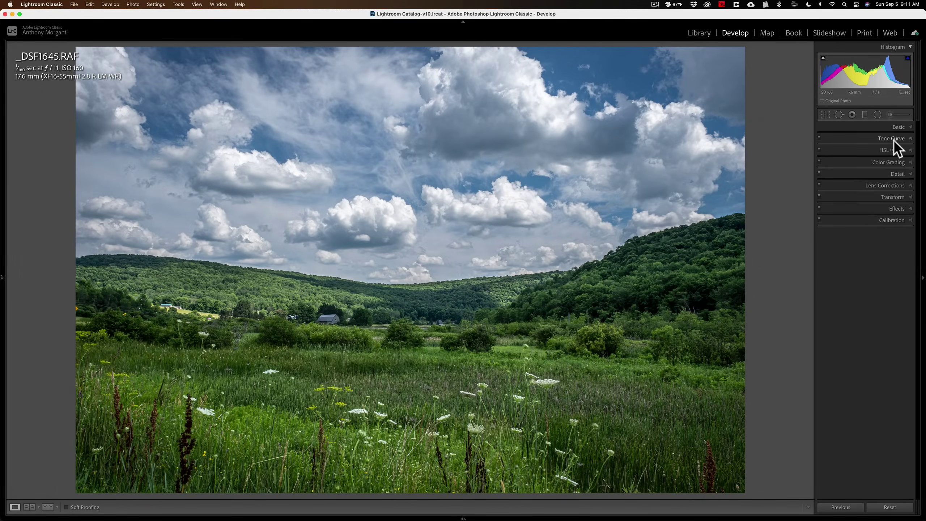
- Look through the red, green and blue channel curves in the Tone Curve adjustments
{"action": "left_click", "coordinate": [894, 139]}
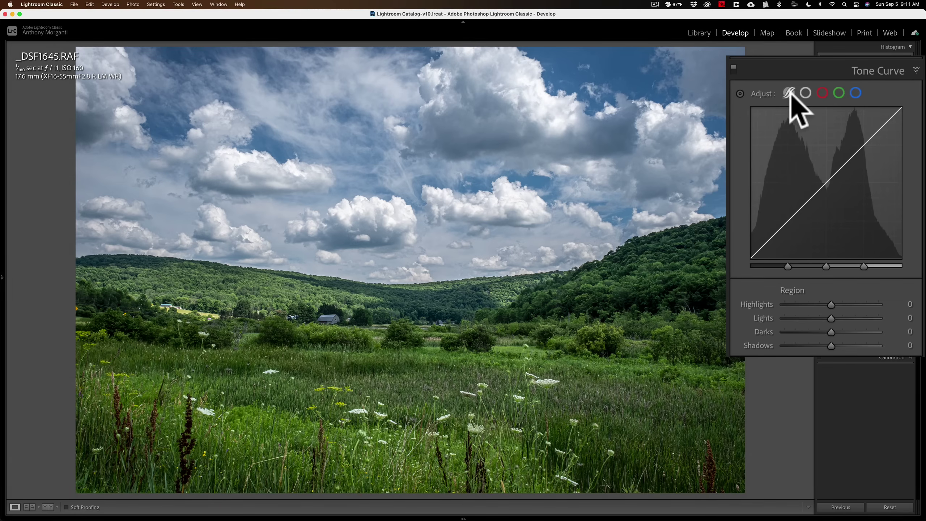
{"action": "left_click", "coordinate": [823, 93]}
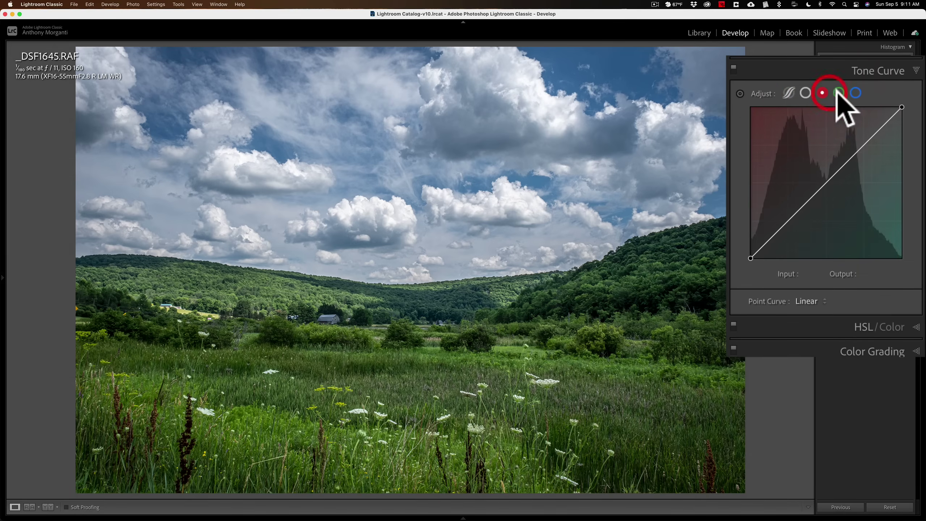
{"action": "left_click", "coordinate": [839, 93]}
{"action": "left_click", "coordinate": [856, 93]}
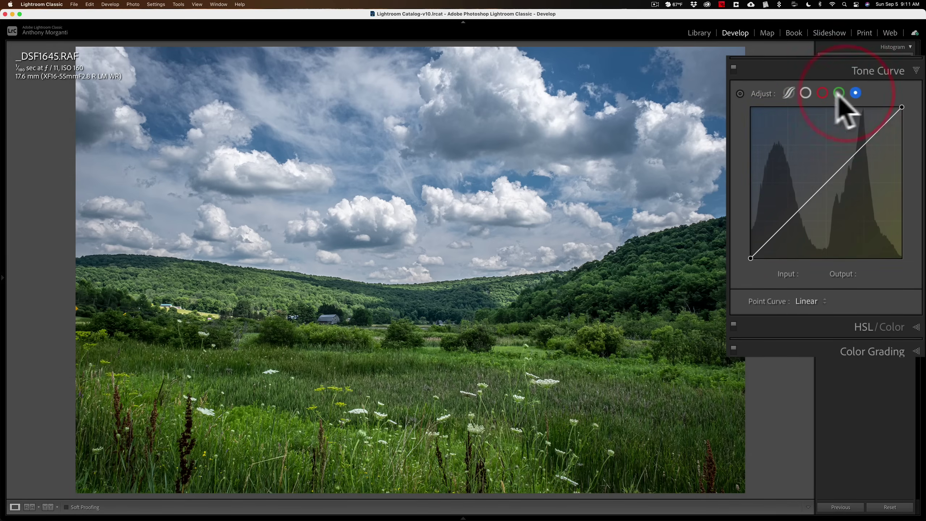
{"action": "left_click", "coordinate": [847, 150]}
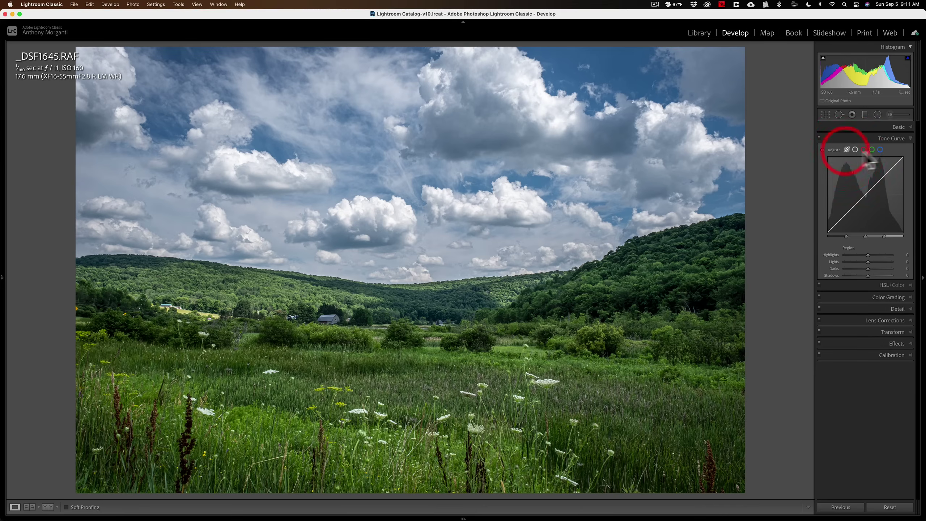
{"action": "left_click", "coordinate": [888, 138]}
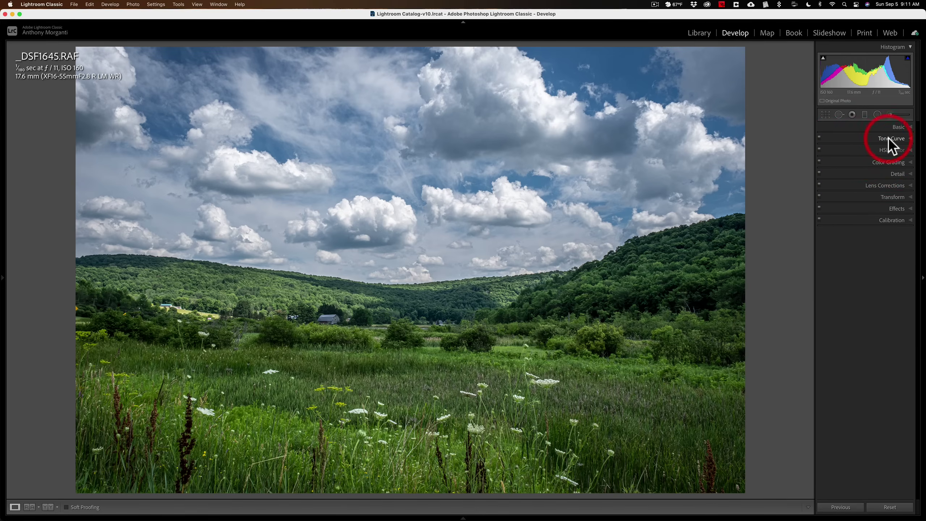
- View the Hue, Saturation and Luminance slider sets in the HSL adjustments
{"action": "left_click", "coordinate": [909, 149]}
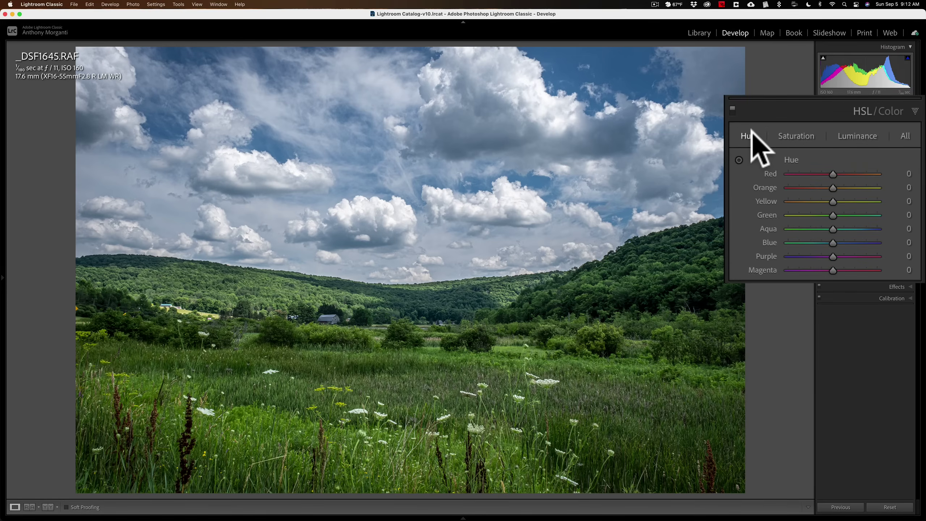
{"action": "left_click", "coordinate": [796, 136]}
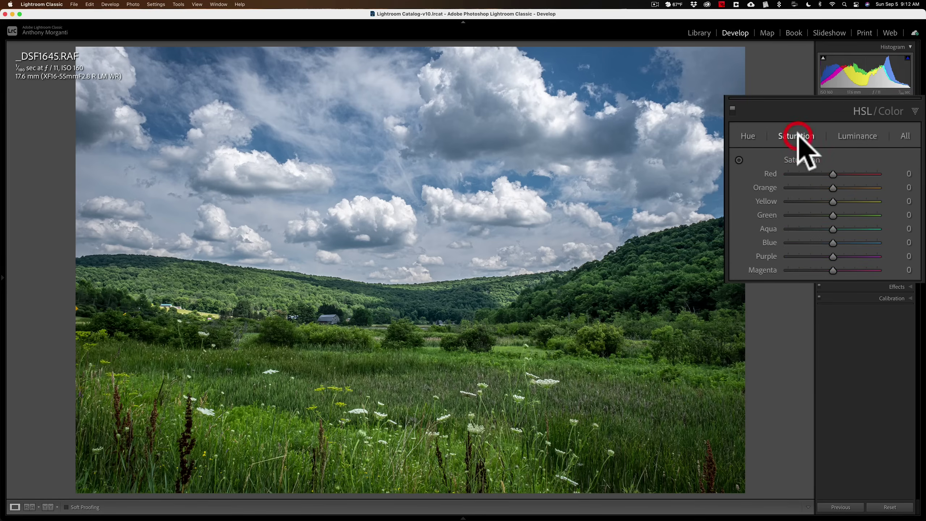
{"action": "left_click", "coordinate": [855, 135]}
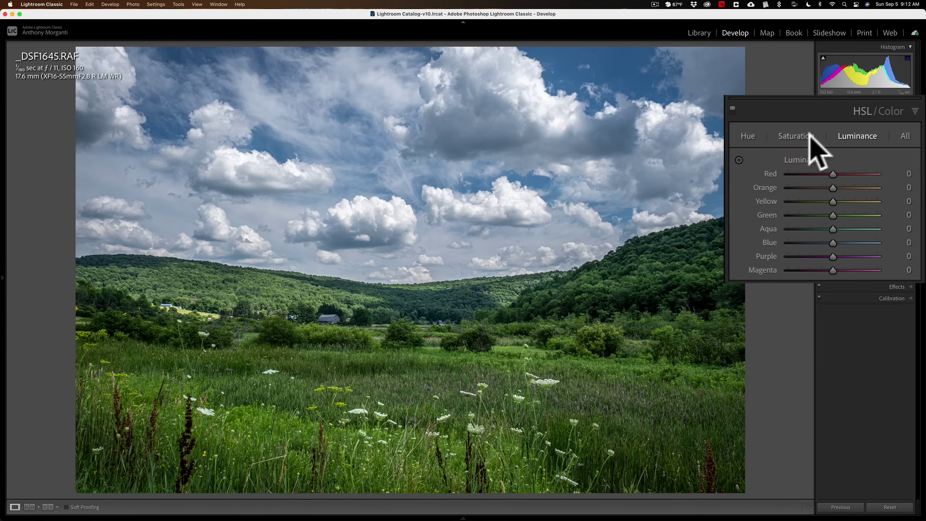
- Try desaturating the blue sky to -100 with the targeted adjustment tool, and reset all Saturation values
{"action": "left_click", "coordinate": [798, 136]}
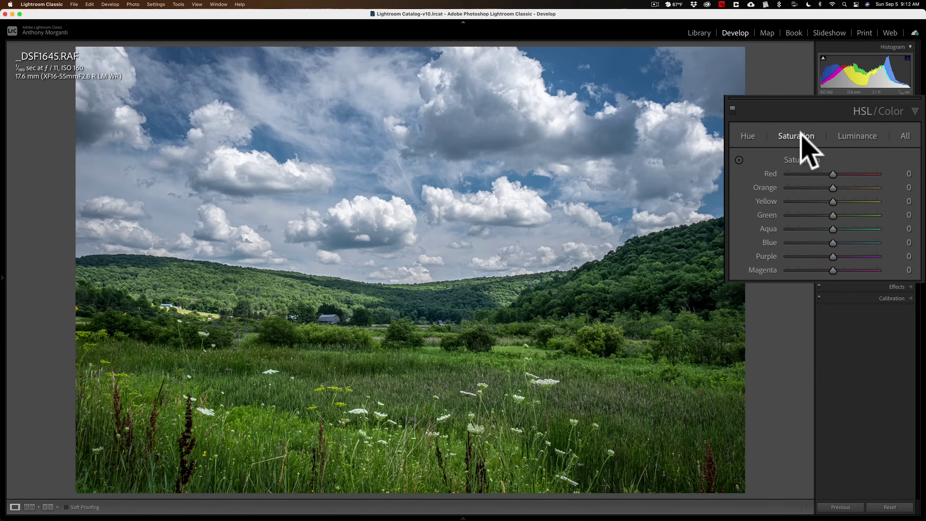
{"action": "left_click", "coordinate": [739, 160]}
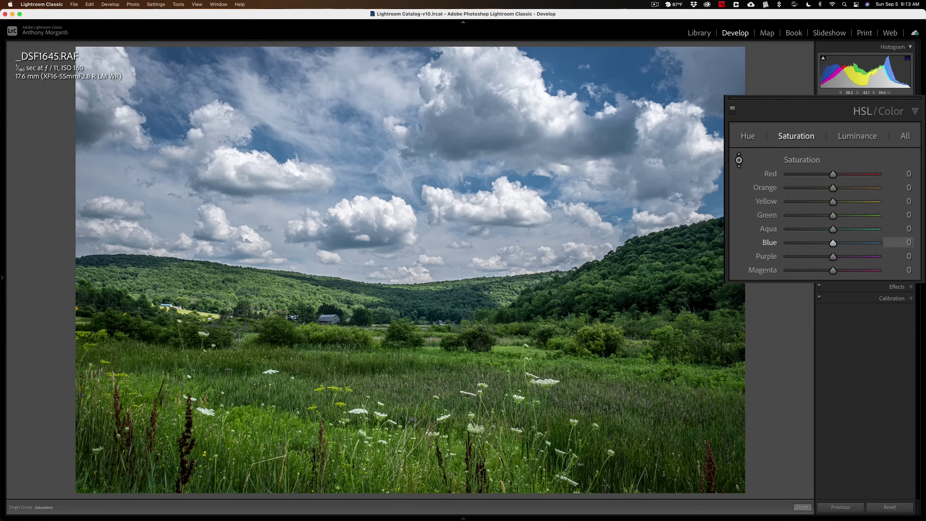
{"action": "left_click_drag", "start_coordinate": [563, 73], "coordinate": [564, 111]}
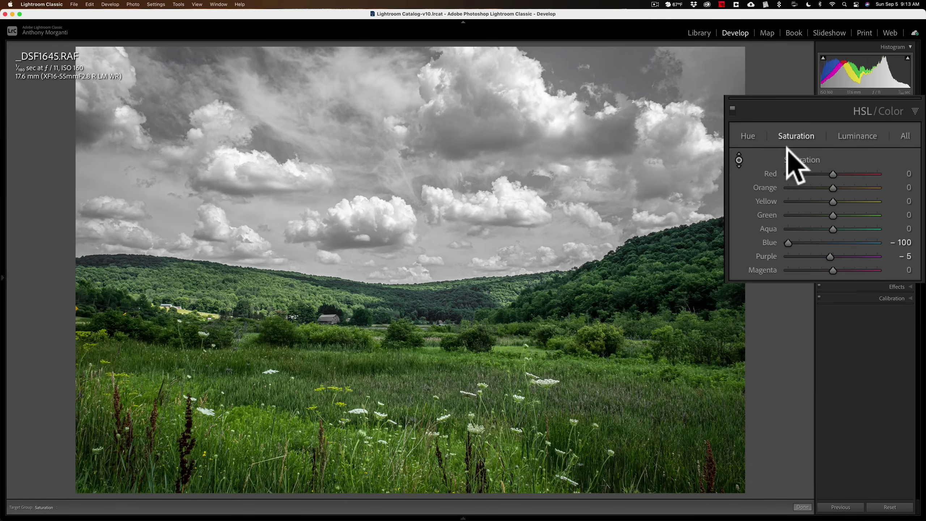
{"action": "double_click", "coordinate": [798, 160]}
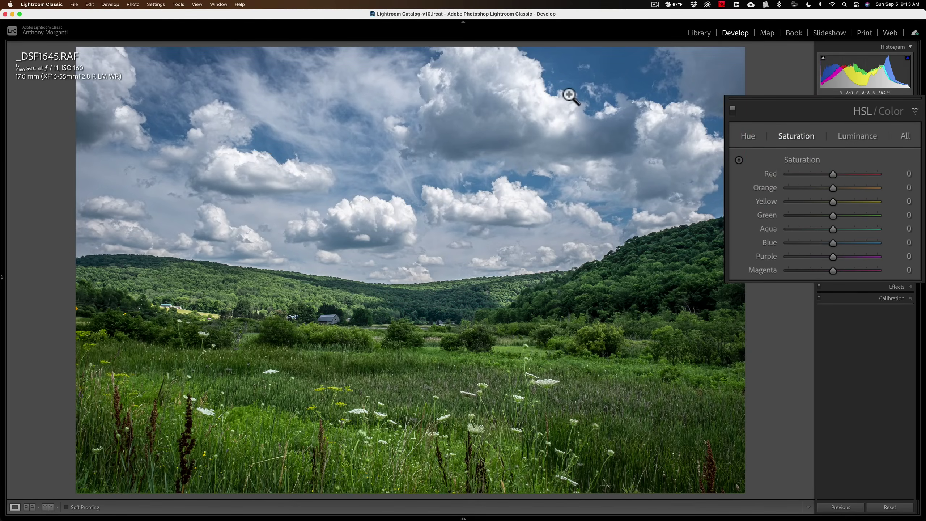
- Use targeted Saturation adjustment to set Blue to +5 from the sky, and Green to +10 and Yellow to +2 from the grass
{"action": "left_click", "coordinate": [739, 160]}
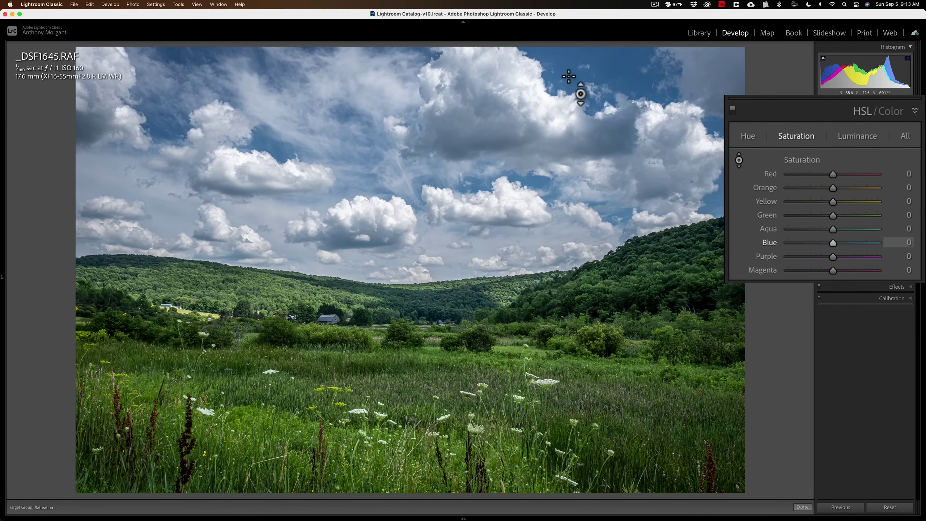
{"action": "mouse_move", "coordinate": [572, 83]}
{"action": "left_mouse_down"}
{"action": "mouse_move", "coordinate": [572, 52]}
{"action": "mouse_move", "coordinate": [572, 78]}
{"action": "left_mouse_up"}
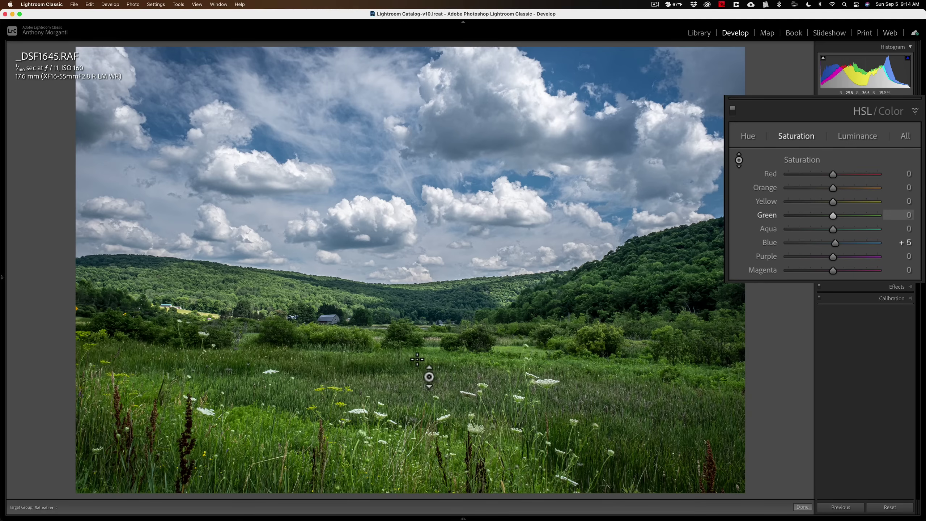
{"action": "mouse_move", "coordinate": [417, 359]}
{"action": "left_mouse_down"}
{"action": "mouse_move", "coordinate": [417, 336]}
{"action": "mouse_move", "coordinate": [417, 359]}
{"action": "left_mouse_up"}
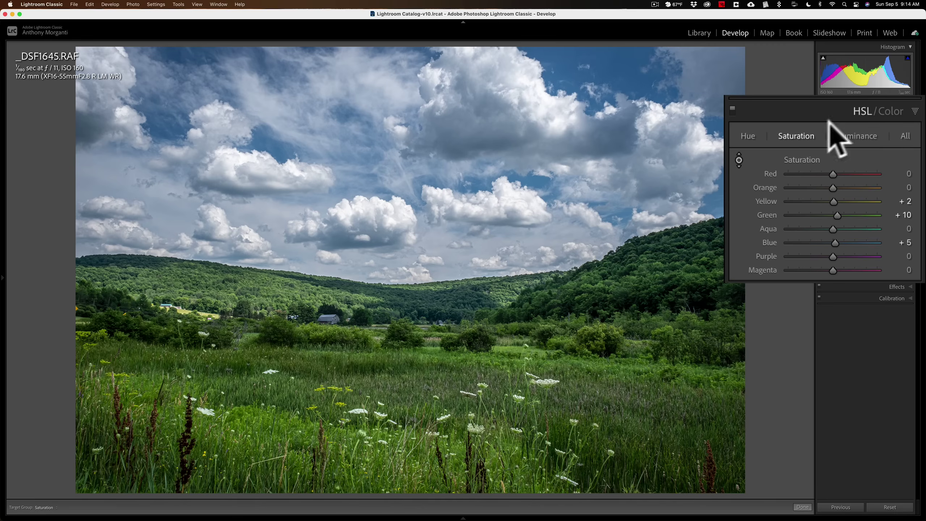
- Try shifting the sky's hue to Blue -25 and Purple -5 with targeted adjustment, and reset all Hue values
{"action": "left_click", "coordinate": [745, 137]}
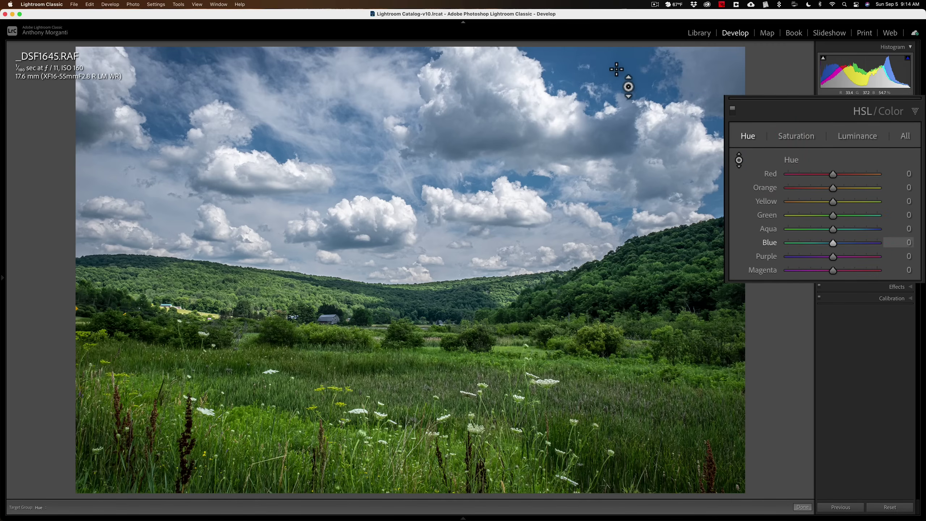
{"action": "mouse_move", "coordinate": [617, 69]}
{"action": "left_mouse_down"}
{"action": "mouse_move", "coordinate": [617, 110]}
{"action": "mouse_move", "coordinate": [617, 29]}
{"action": "mouse_move", "coordinate": [620, 76]}
{"action": "left_mouse_up"}
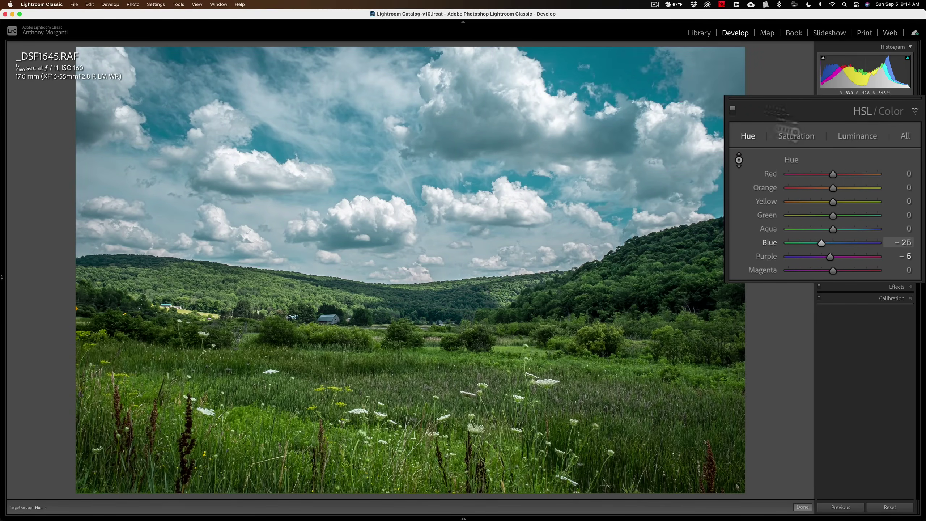
{"action": "double_click", "coordinate": [791, 160]}
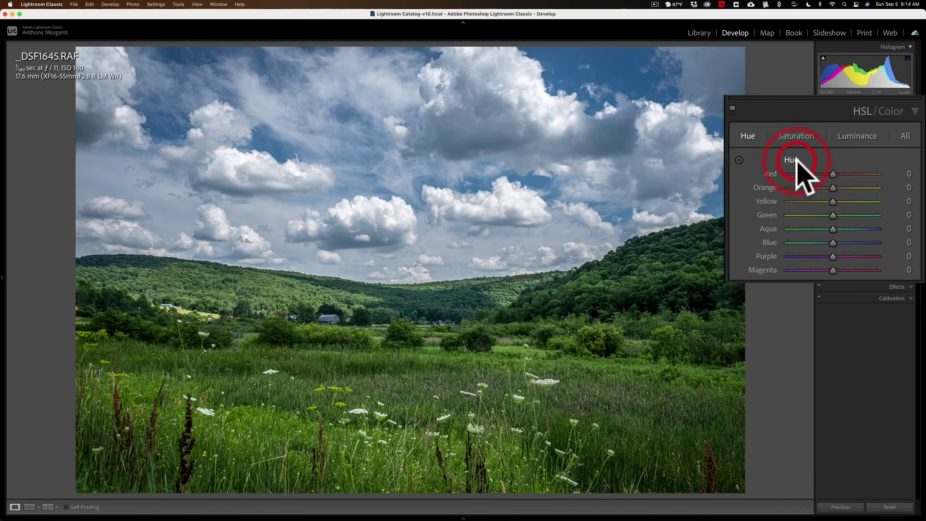
- Use targeted Luminance adjustment to set Blue to -11 from the sky, and Green to +19 and Yellow to +8 from the grass
{"action": "left_click", "coordinate": [799, 137]}
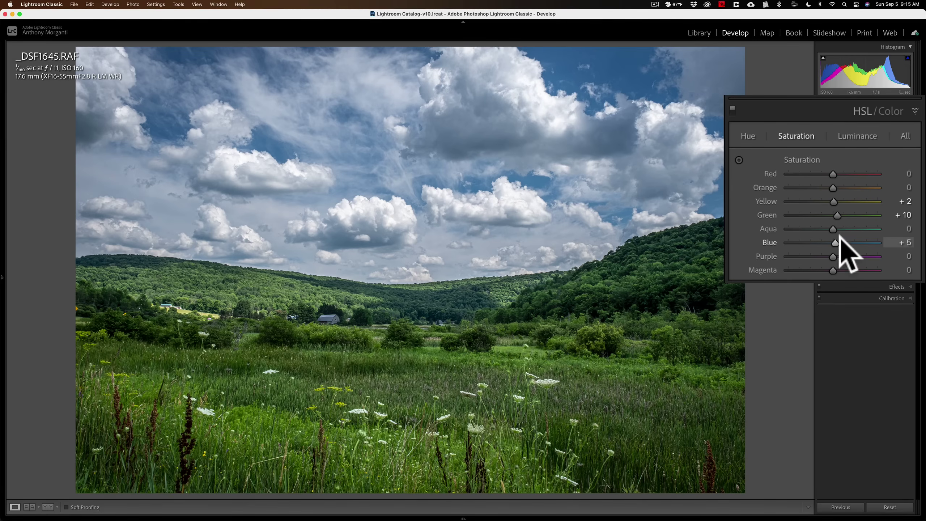
{"action": "left_click", "coordinate": [850, 138]}
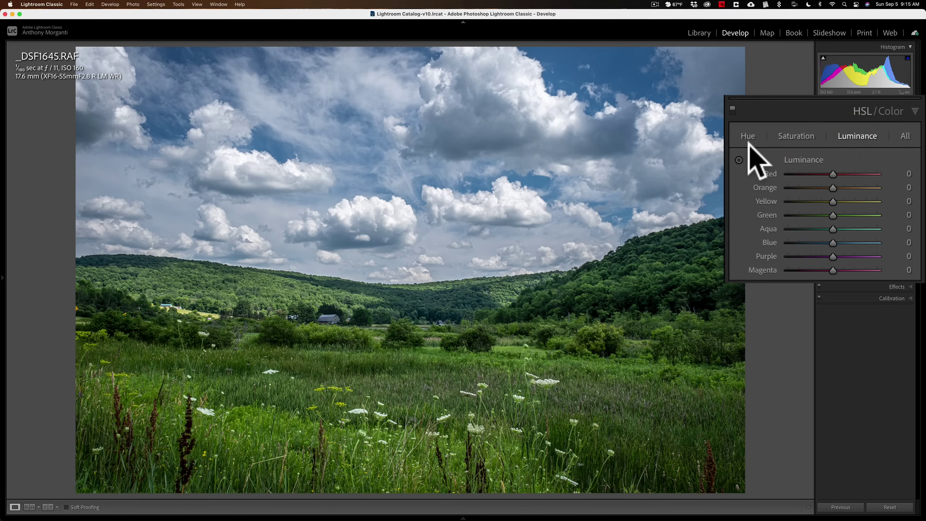
{"action": "left_click", "coordinate": [739, 160]}
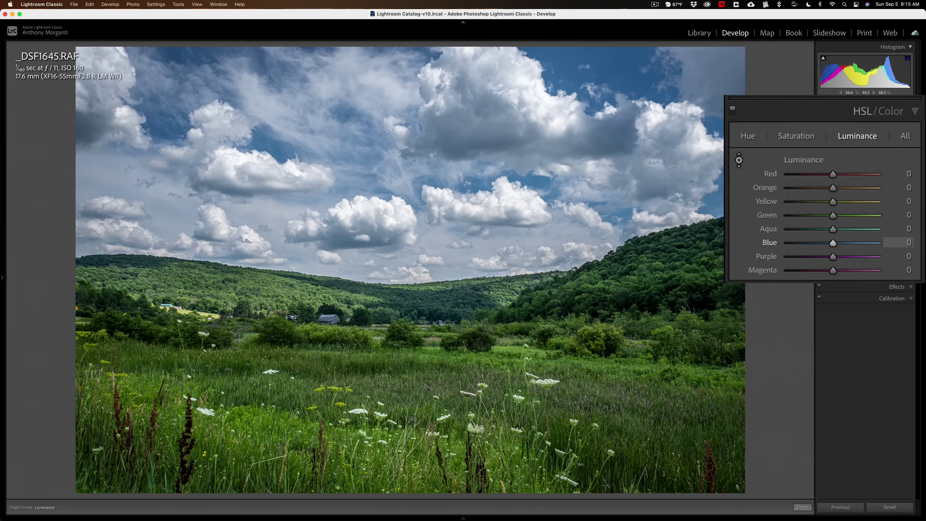
{"action": "left_click_drag", "start_coordinate": [365, 154], "coordinate": [365, 168]}
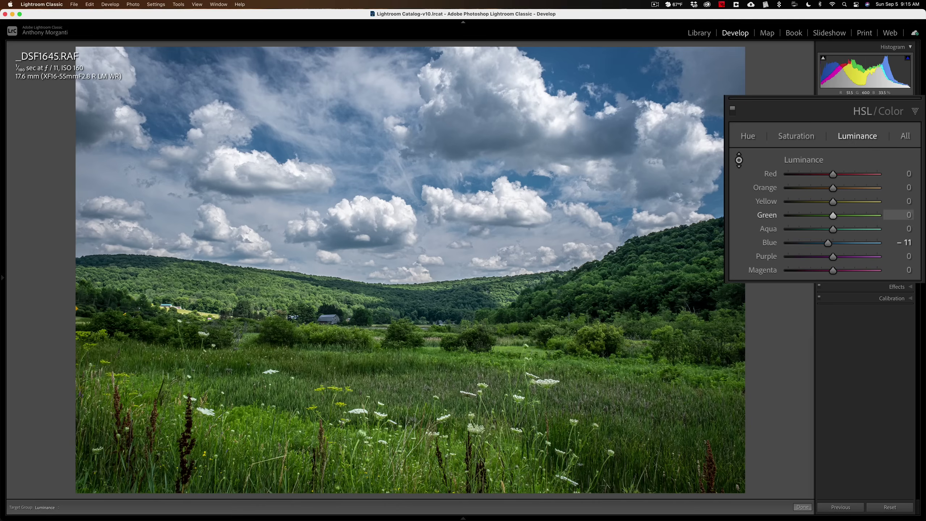
{"action": "left_click_drag", "start_coordinate": [420, 364], "coordinate": [419, 346]}
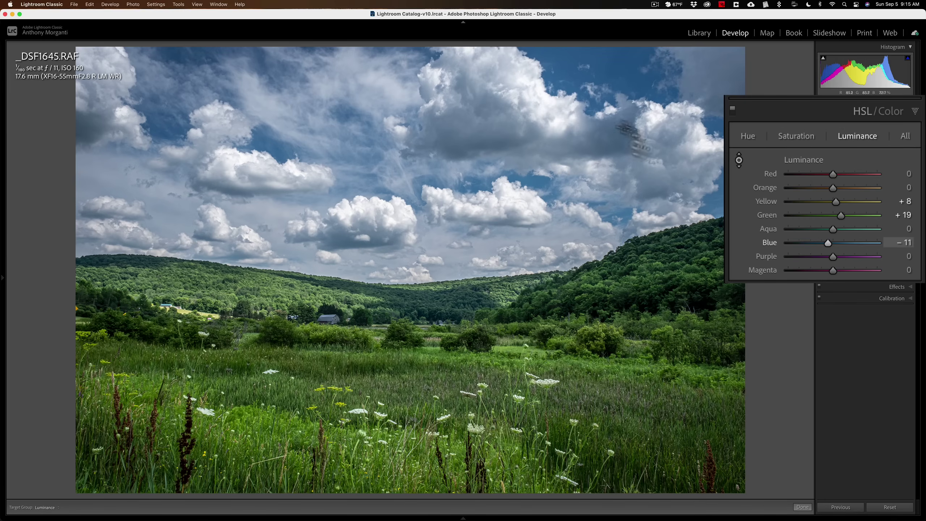
{"action": "left_click", "coordinate": [739, 160]}
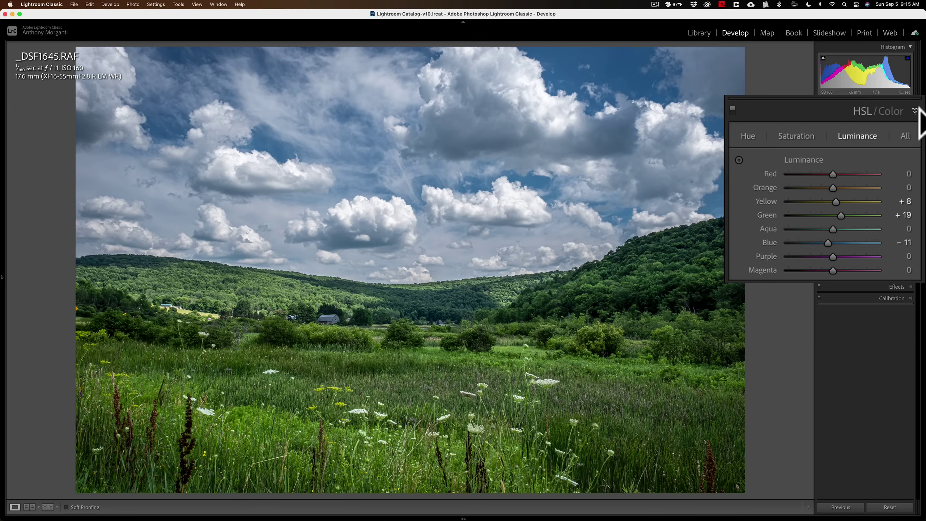
- Close the HSL adjustments and activate the targeted adjustment tool on the Tone Curve's point curve
{"action": "left_click", "coordinate": [909, 148]}
{"action": "left_click", "coordinate": [908, 139]}
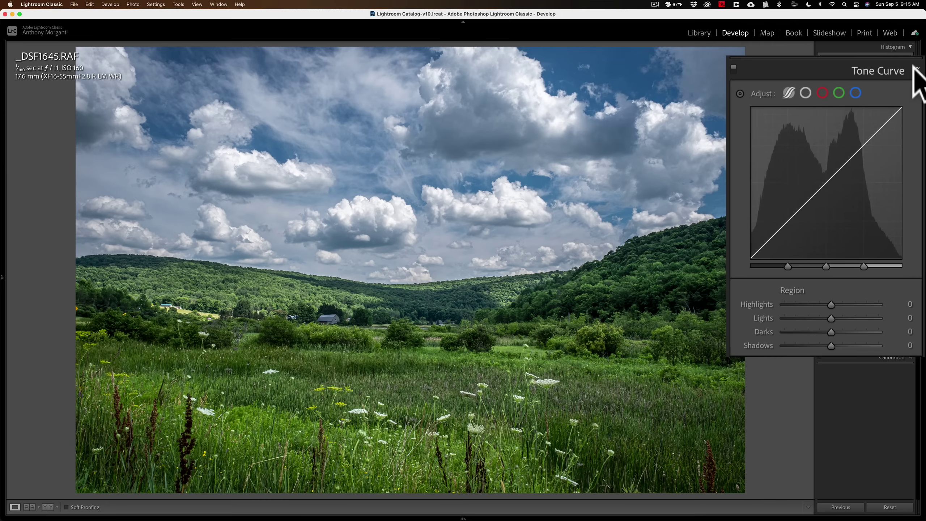
{"action": "left_click", "coordinate": [806, 93]}
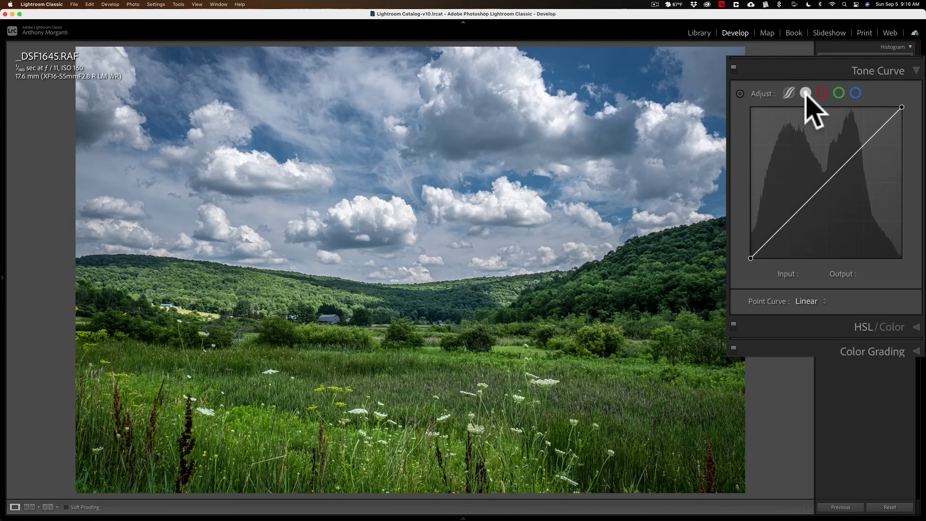
{"action": "left_click", "coordinate": [740, 93]}
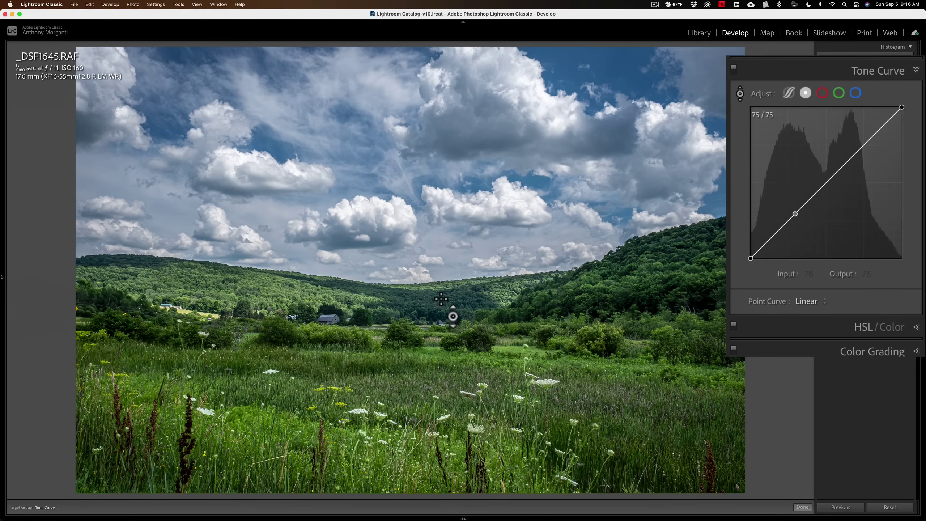
- Try darkening the distant hillside on the point curve, moving input 75 to output 37, and reset the channel
{"action": "left_click", "coordinate": [441, 299]}
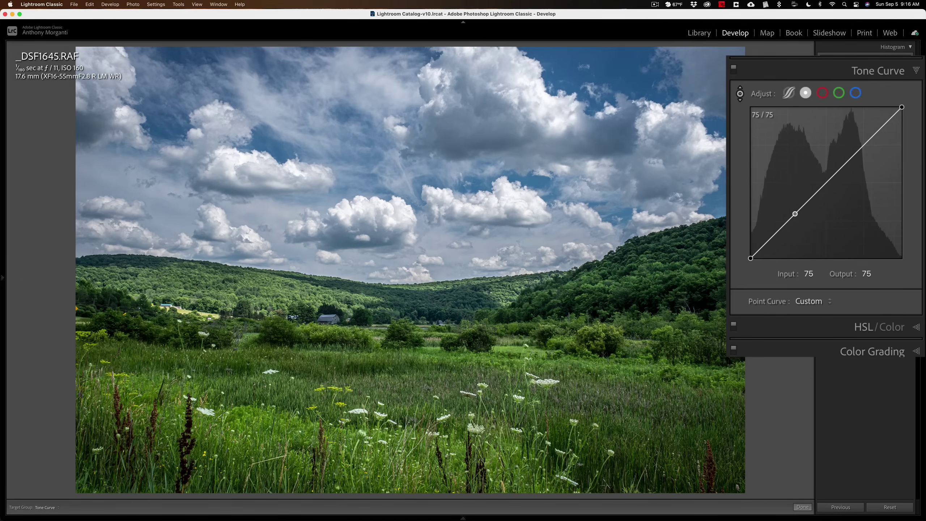
{"action": "left_click_drag", "start_coordinate": [441, 299], "coordinate": [441, 342]}
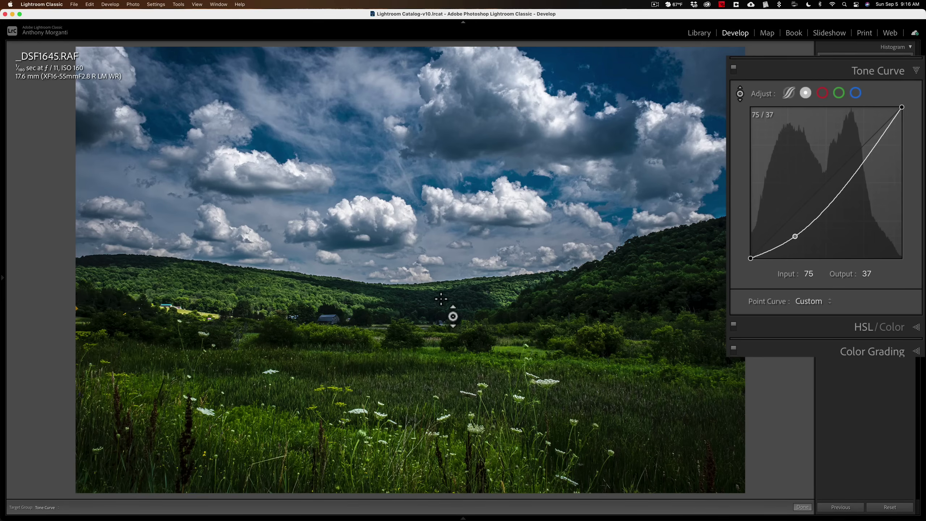
{"action": "right_click", "coordinate": [792, 156]}
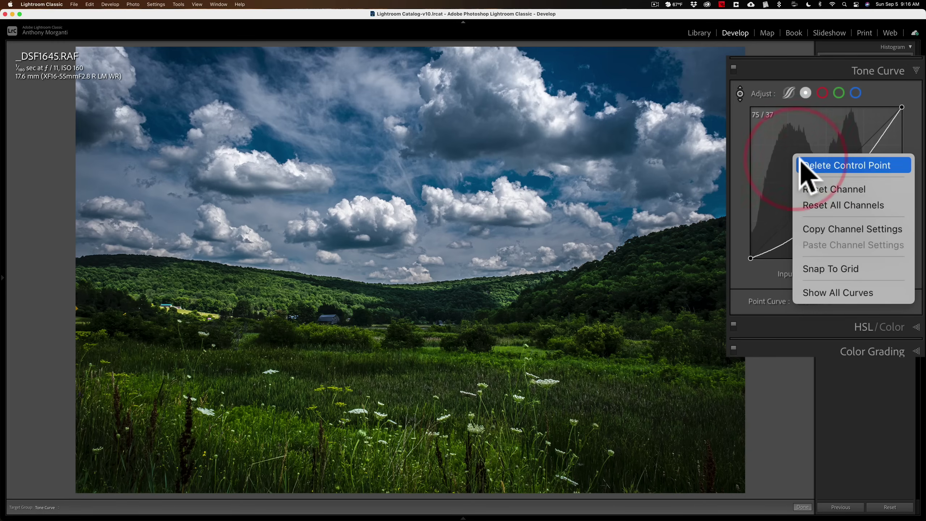
{"action": "left_click", "coordinate": [812, 189]}
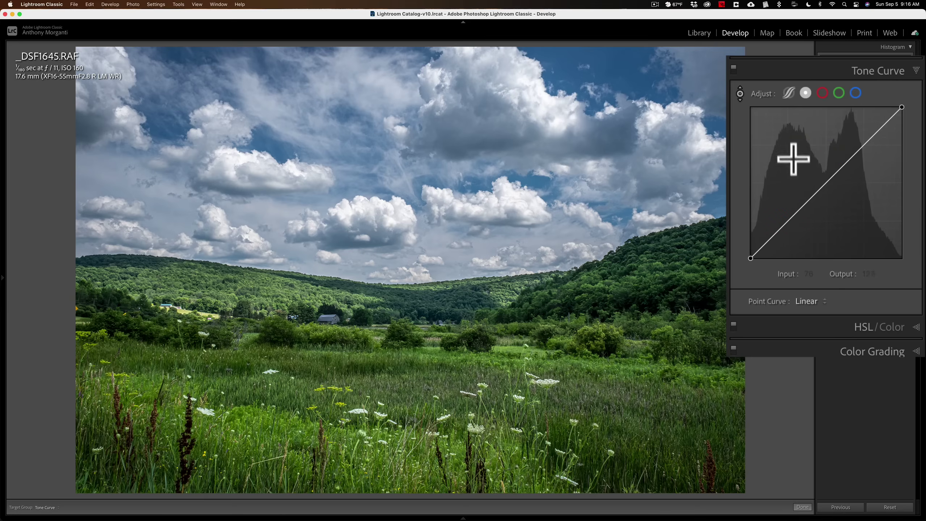
- Switch to the parametric curve and lower Shadows to -48 by targeting the dark trees on the distant hillside
{"action": "left_click", "coordinate": [792, 93]}
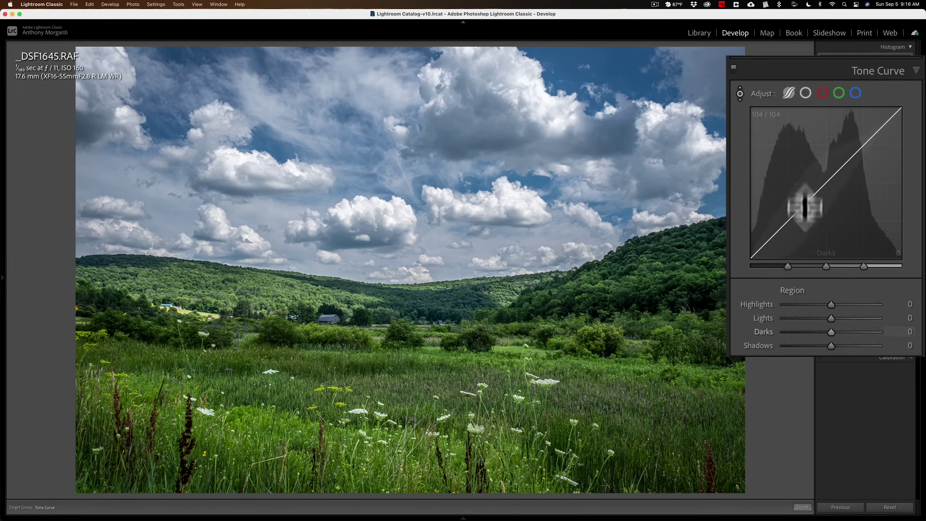
{"action": "key", "text": "super+alt+shift+t"}
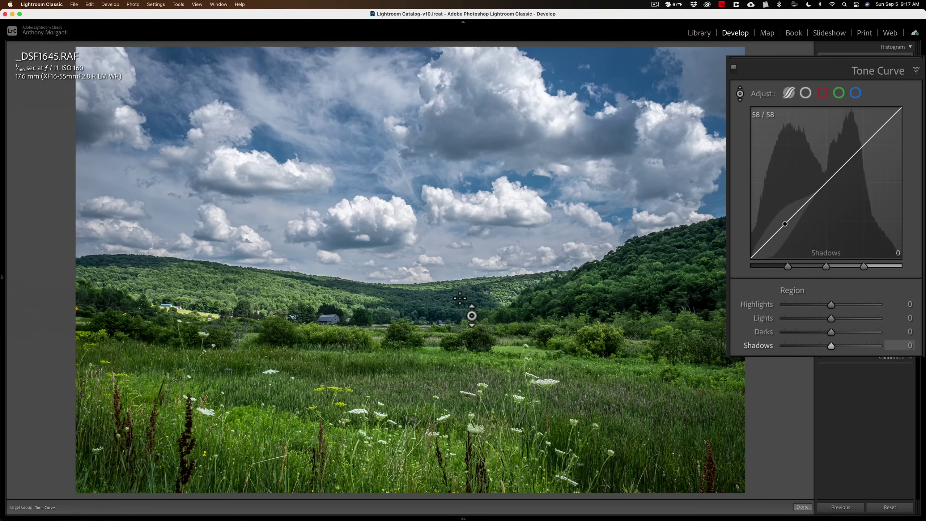
{"action": "left_click_drag", "start_coordinate": [461, 299], "coordinate": [471, 315]}
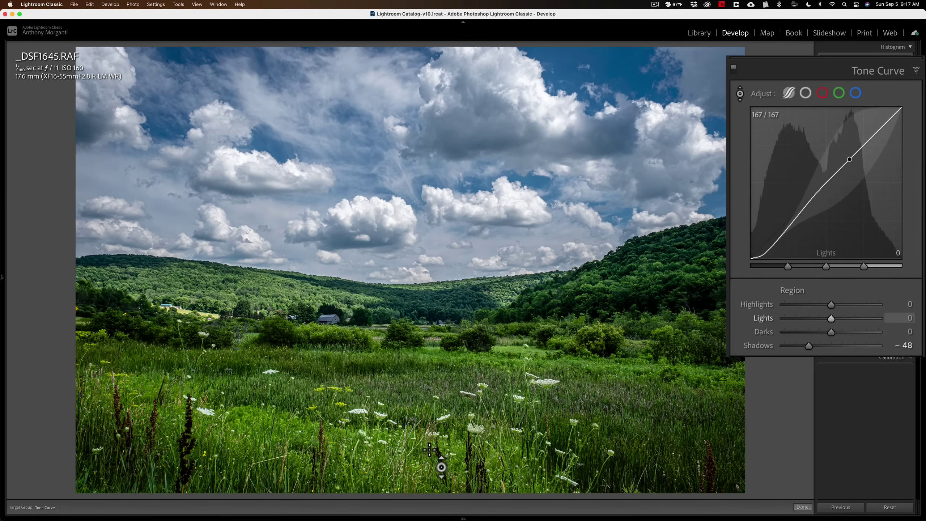
- Raise the parametric curve's Lights region to +11 by targeting a bright spot in the foreground grass
{"action": "key", "text": "Up"}
{"action": "key", "text": "Up"}
{"action": "key", "text": "Up"}
{"action": "key", "text": "Up"}
{"action": "key", "text": "Up"}
{"action": "key", "text": "Up"}
{"action": "key", "text": "Up"}
{"action": "key", "text": "Up"}
{"action": "key", "text": "Up"}
{"action": "key", "text": "Up"}
{"action": "key", "text": "Up"}
{"action": "key", "text": "Up"}
{"action": "key", "text": "Up"}
{"action": "key", "text": "Up"}
{"action": "key", "text": "Up"}
{"action": "key", "text": "Up"}
{"action": "key", "text": "Up"}
{"action": "key", "text": "Up"}
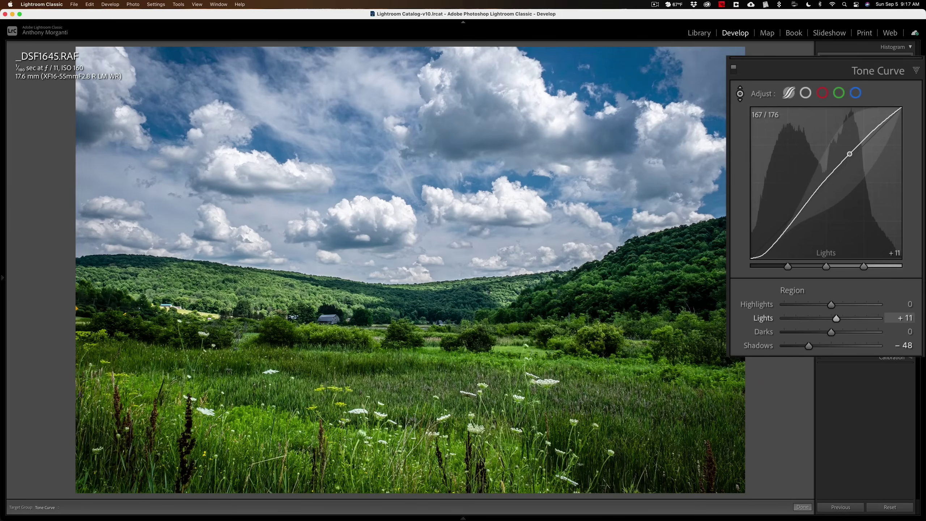
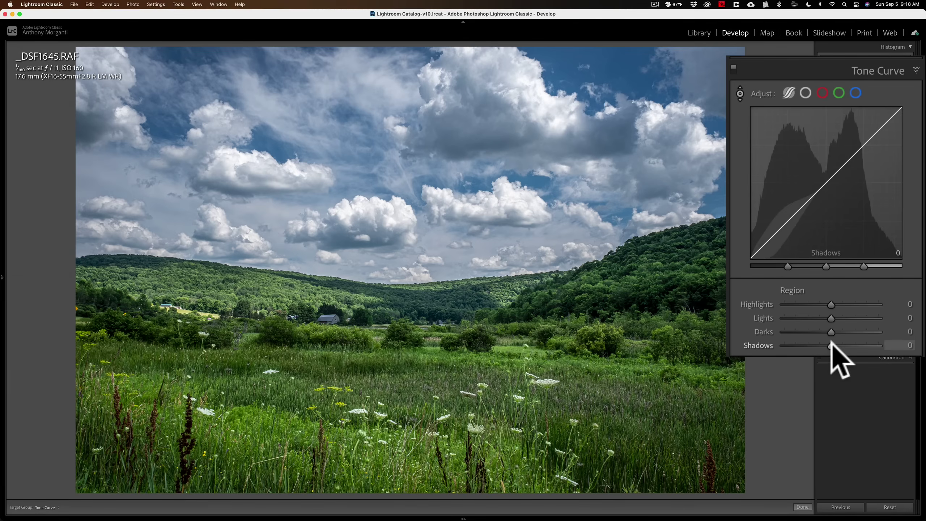
- Try a point-curve contrast boost with anchored midtones, moving input 48 to output 40 and input 201 to 209, and reset the curve
{"action": "mouse_move", "coordinate": [833, 343]}
{"action": "left_mouse_down"}
{"action": "mouse_move", "coordinate": [803, 345]}
{"action": "mouse_move", "coordinate": [832, 346]}
{"action": "left_mouse_up"}
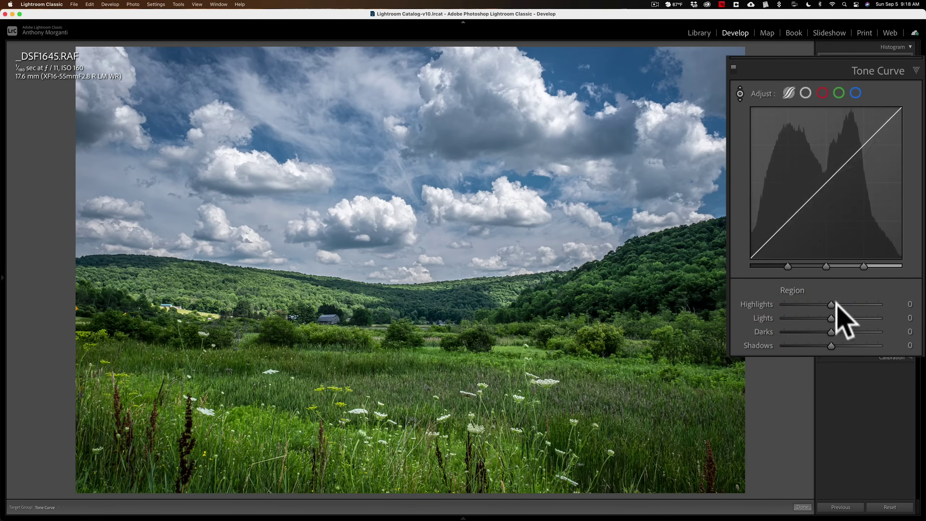
{"action": "left_click", "coordinate": [806, 93]}
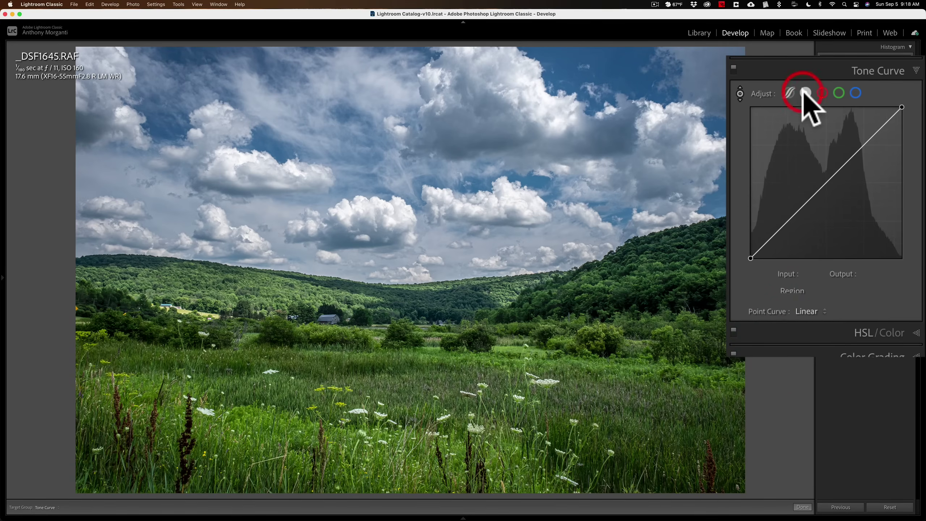
{"action": "left_click", "coordinate": [827, 181]}
{"action": "left_click", "coordinate": [804, 206]}
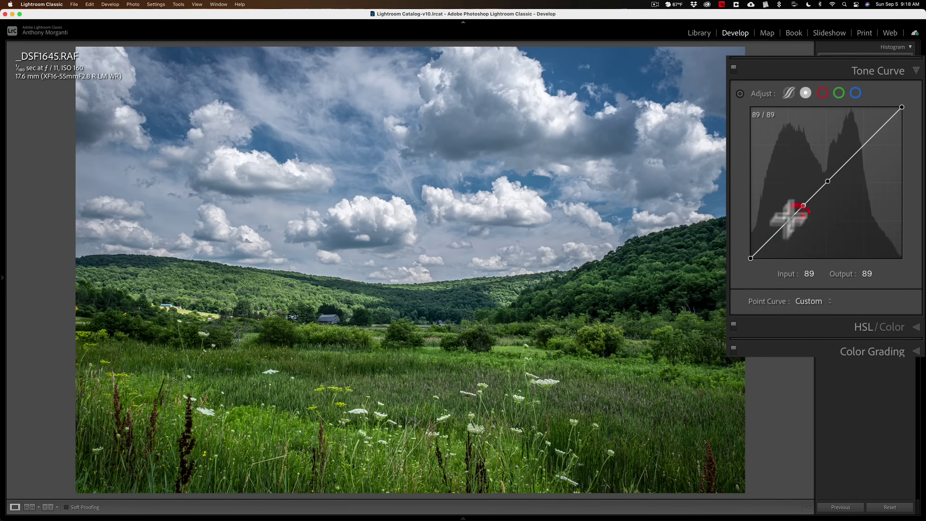
{"action": "left_click_drag", "start_coordinate": [779, 230], "coordinate": [780, 234]}
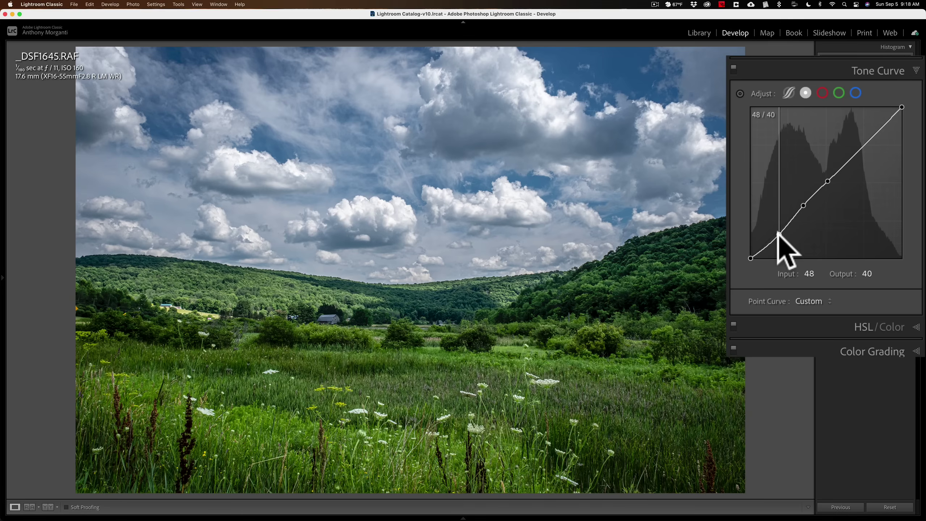
{"action": "left_click", "coordinate": [853, 157]}
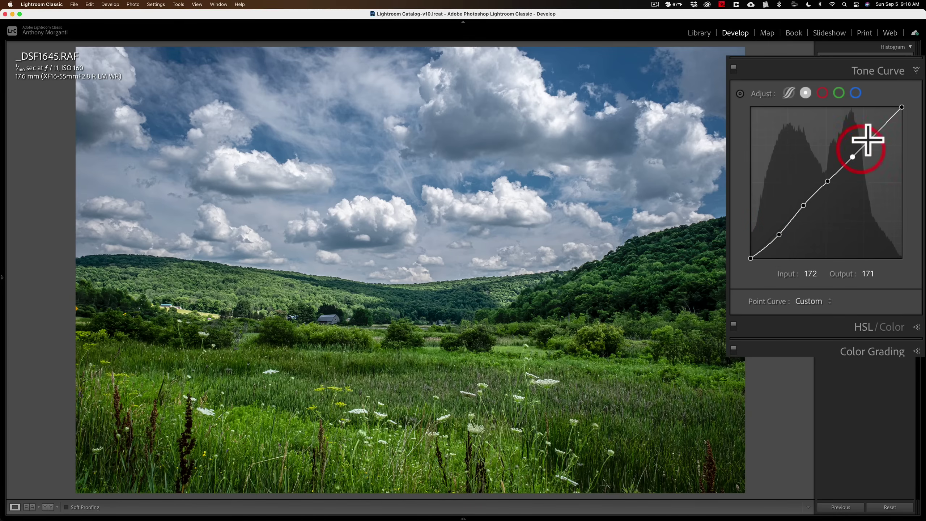
{"action": "mouse_move", "coordinate": [871, 138]}
{"action": "left_mouse_down"}
{"action": "mouse_move", "coordinate": [858, 130]}
{"action": "mouse_move", "coordinate": [871, 135]}
{"action": "left_mouse_up"}
{"action": "right_click", "coordinate": [806, 148]}
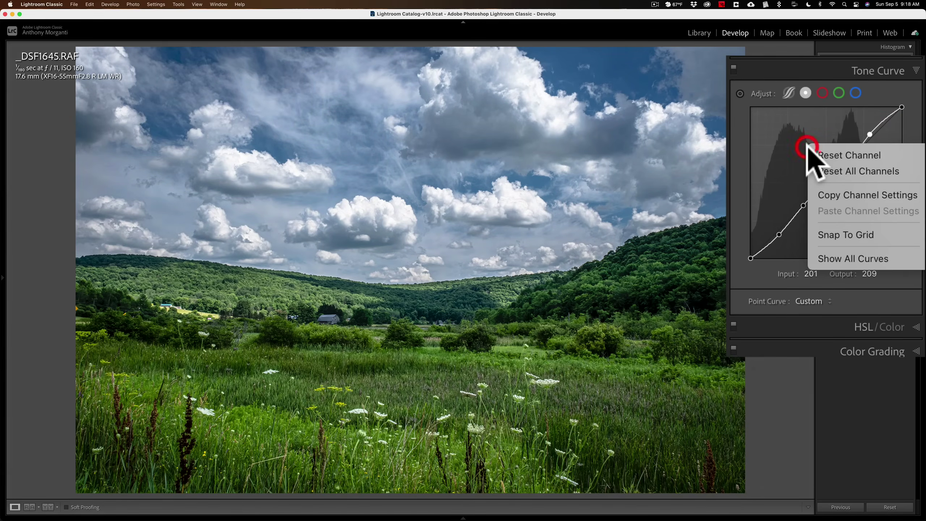
{"action": "left_click", "coordinate": [821, 169]}
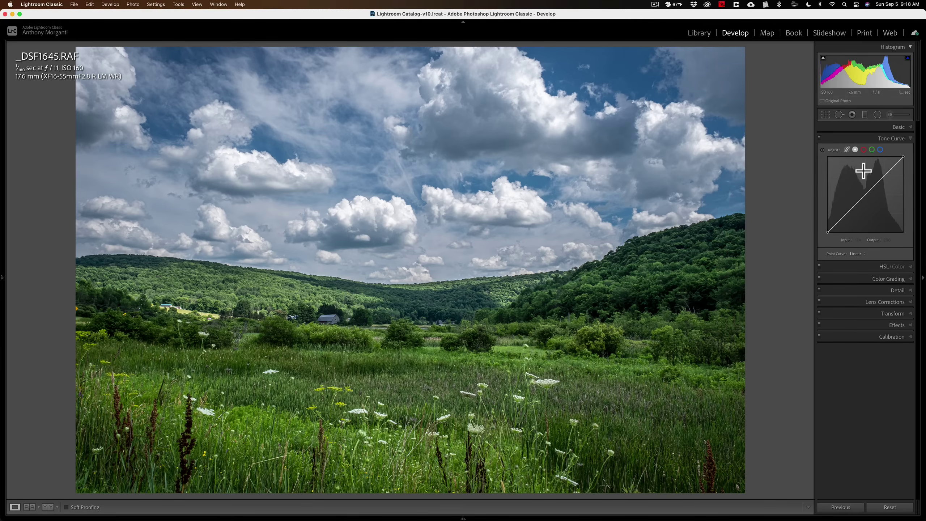
- Close the Tone Curve adjustments and reopen the HSL luminance adjustments
{"action": "left_click", "coordinate": [894, 138]}
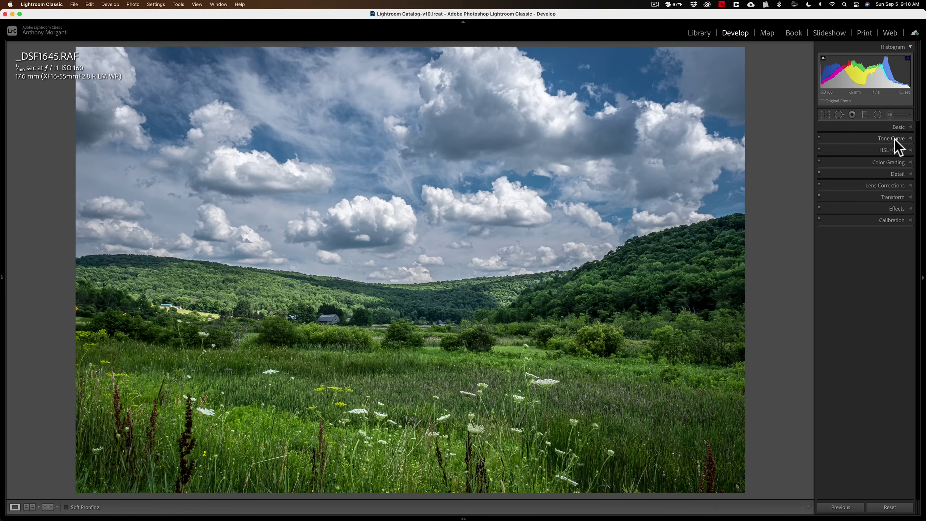
{"action": "left_click", "coordinate": [910, 150]}
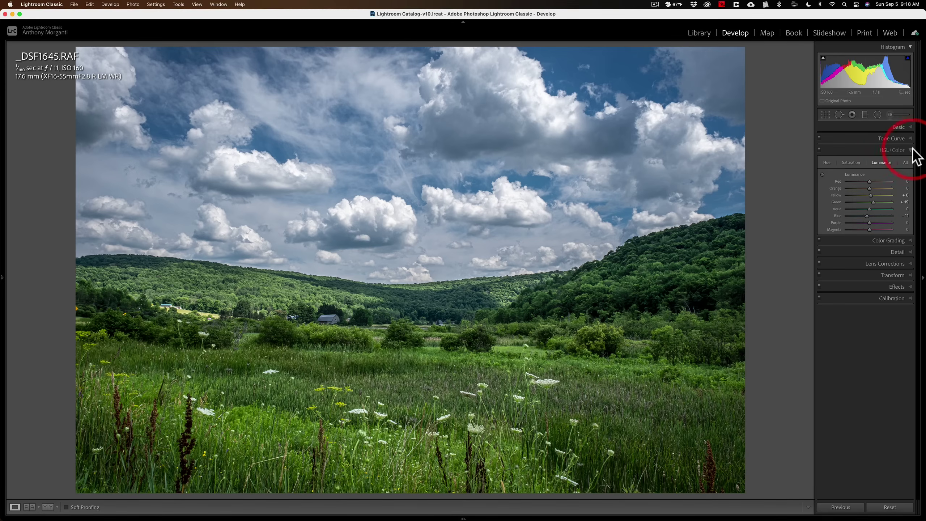